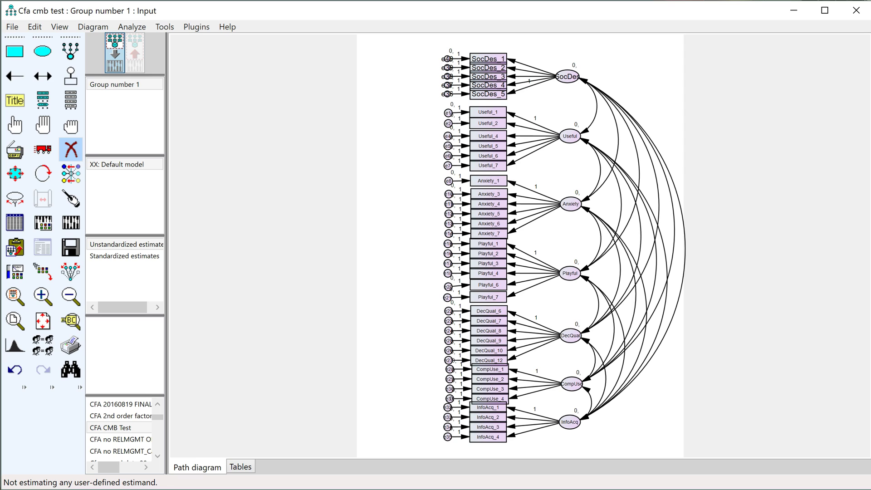
Draw a tall latent factor ellipse left of the CFA diagram and run the Common Latent Factor Connector plugin.
{"action": "left_click", "coordinate": [47, 50]}
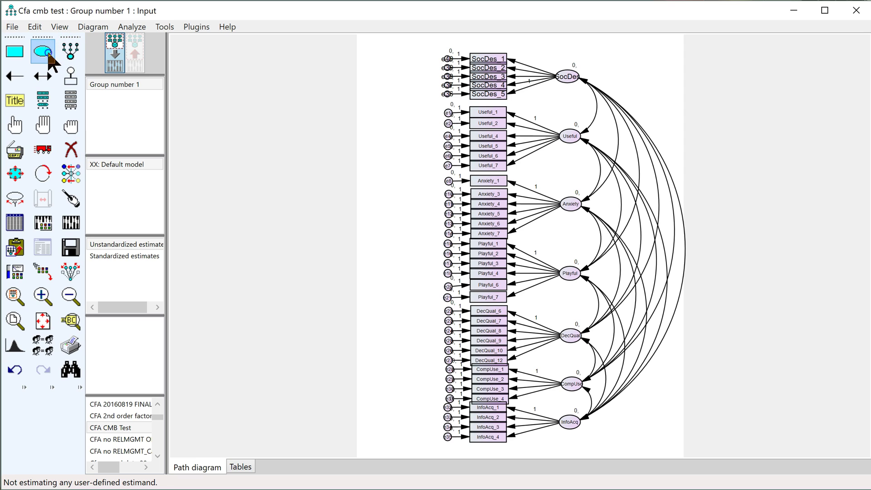
{"action": "left_click_drag", "start_coordinate": [367, 142], "coordinate": [309, 382]}
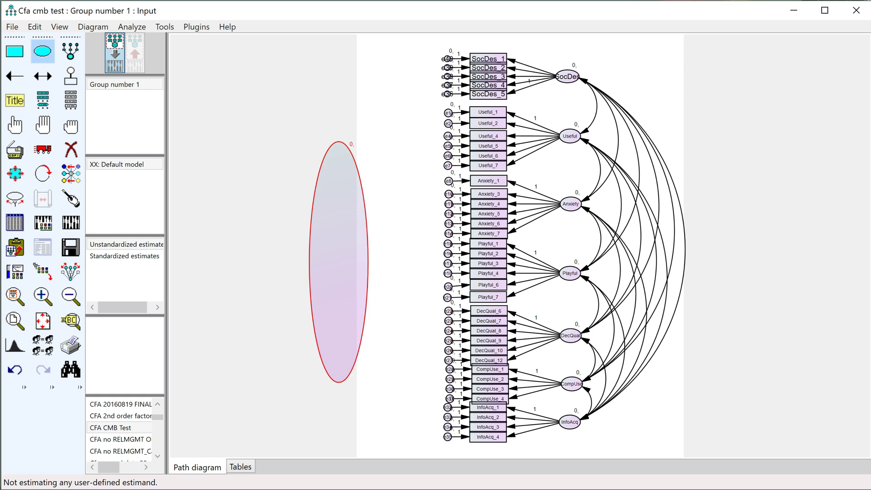
{"action": "left_click", "coordinate": [15, 126]}
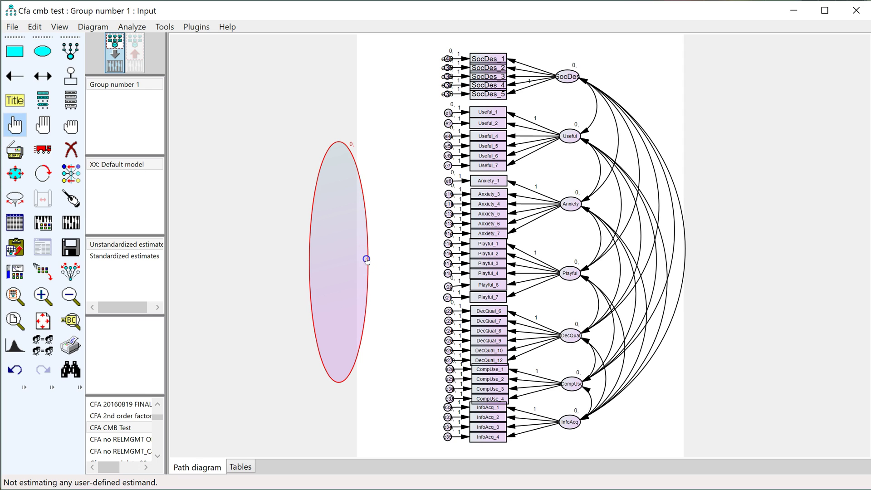
{"action": "left_click", "coordinate": [186, 26]}
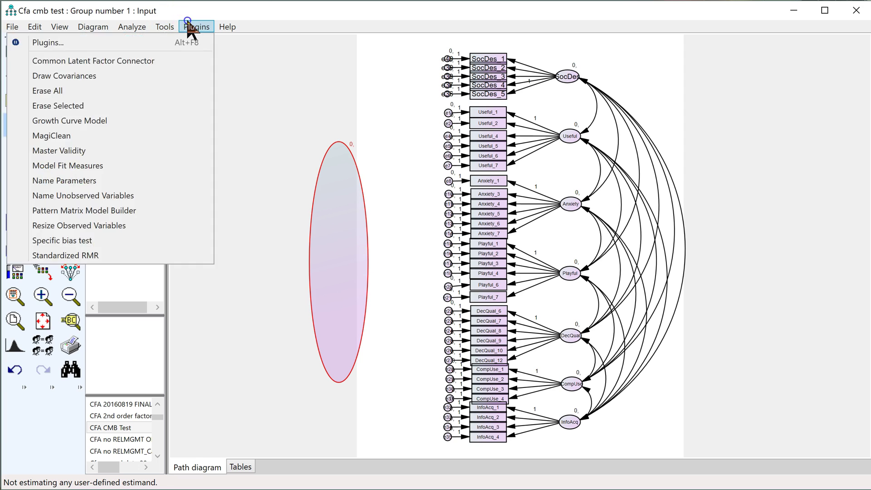
{"action": "left_click", "coordinate": [170, 59]}
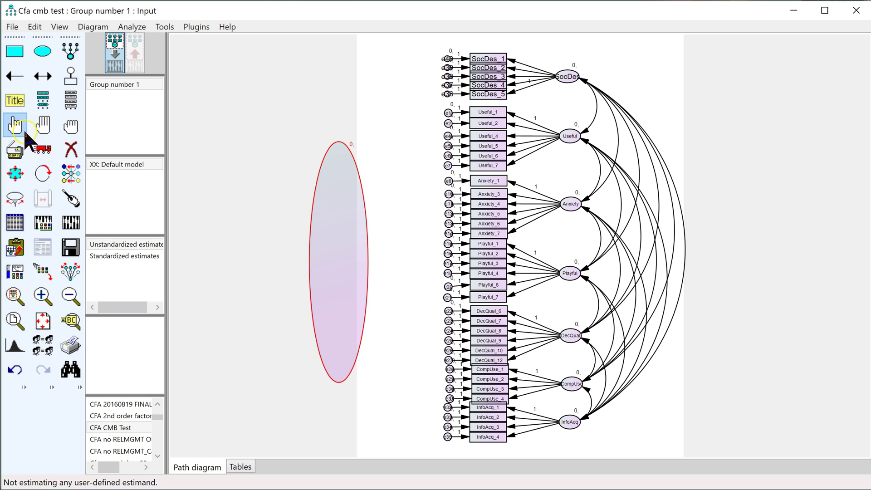
Name the new tall latent factor CLF in its Object Properties.
{"action": "double_click", "coordinate": [333, 224]}
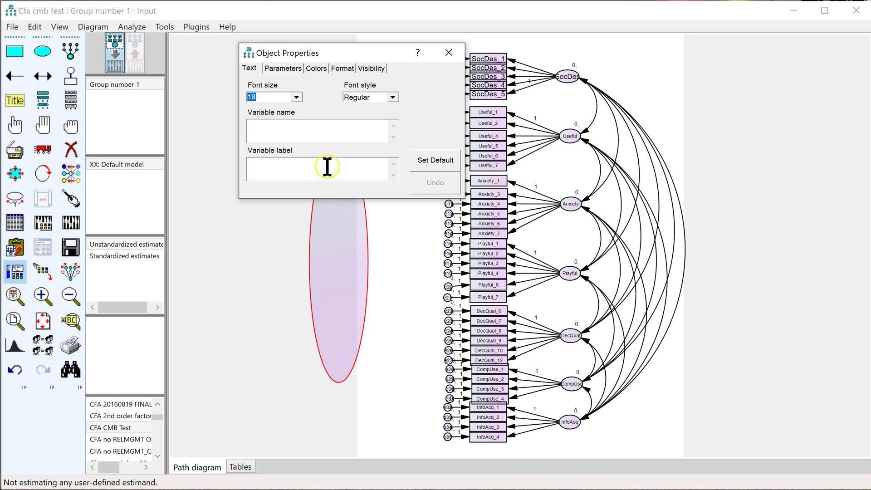
{"action": "type", "text": "CLF"}
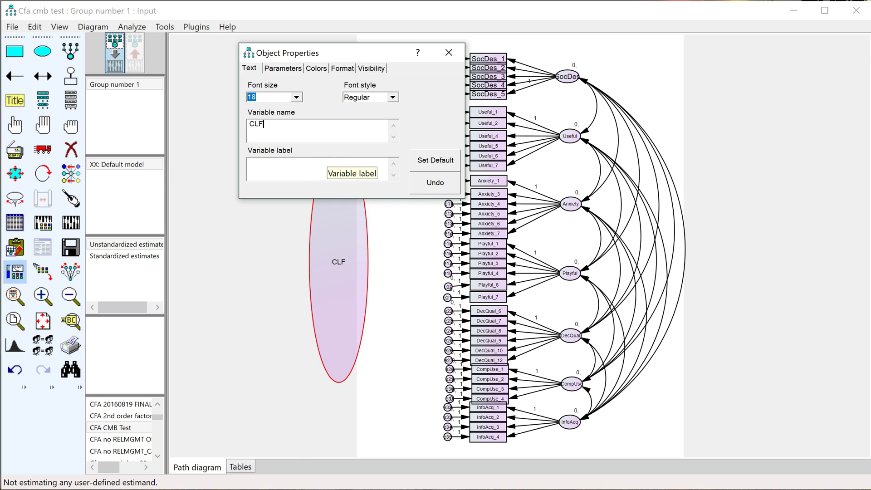
{"action": "left_click", "coordinate": [449, 55]}
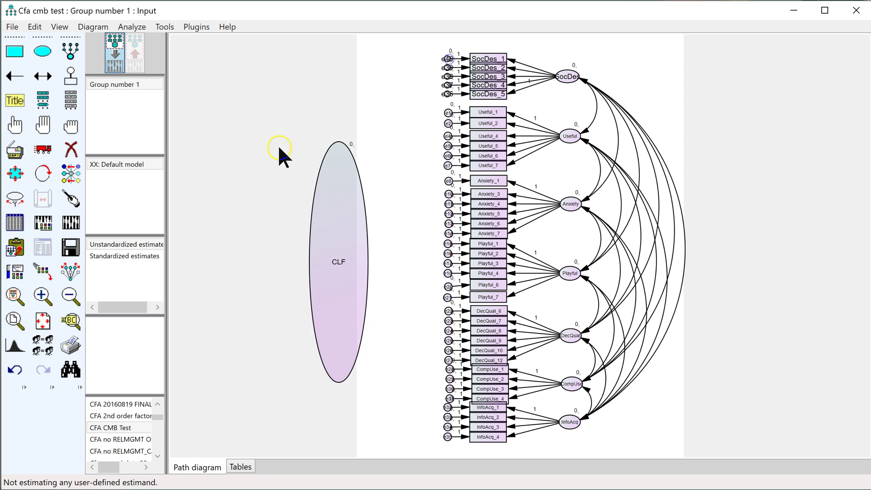
Select the CLF factor, check the Plugins list, and switch to the StatWiki page in the browser.
{"action": "left_click", "coordinate": [341, 191]}
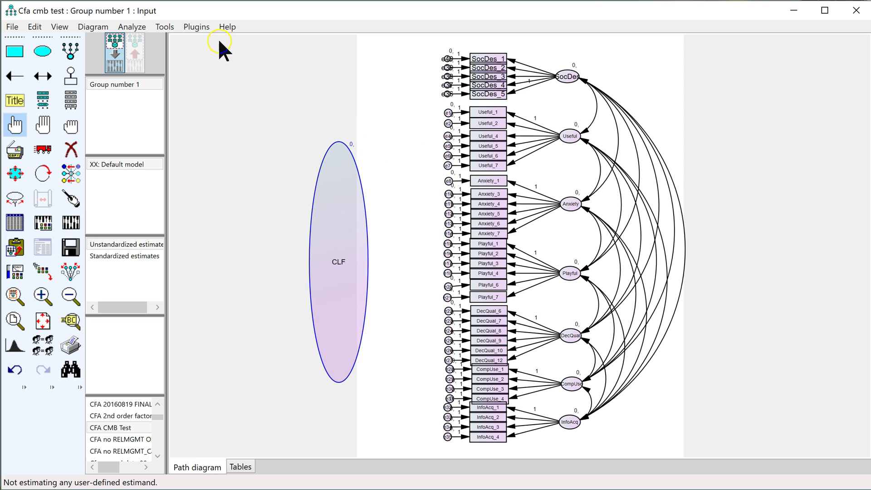
{"action": "left_click", "coordinate": [196, 28]}
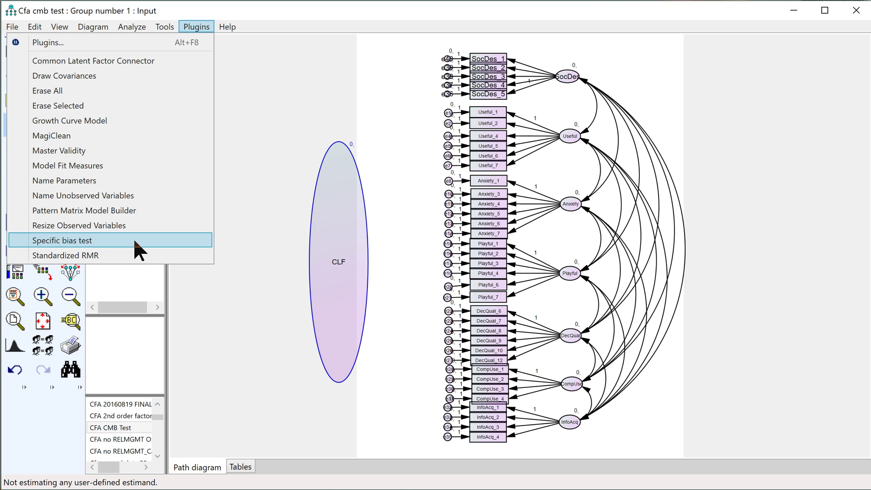
{"action": "key", "text": "alt+Tab"}
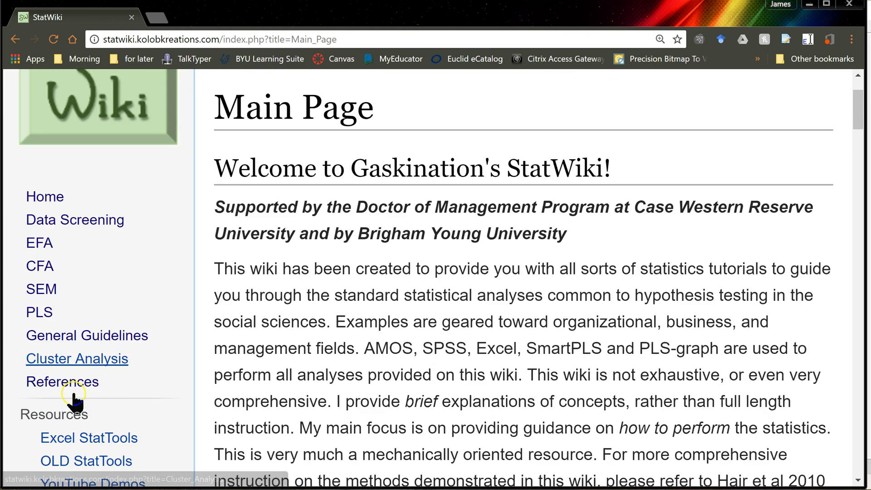
{"action": "scroll", "coordinate": [75, 409], "scroll_direction": "down", "scroll_amount": 2}
Scroll the StatWiki sidebar and follow its Plugins & Estimands link to the Google Drive folder.
{"action": "left_click", "coordinate": [96, 427]}
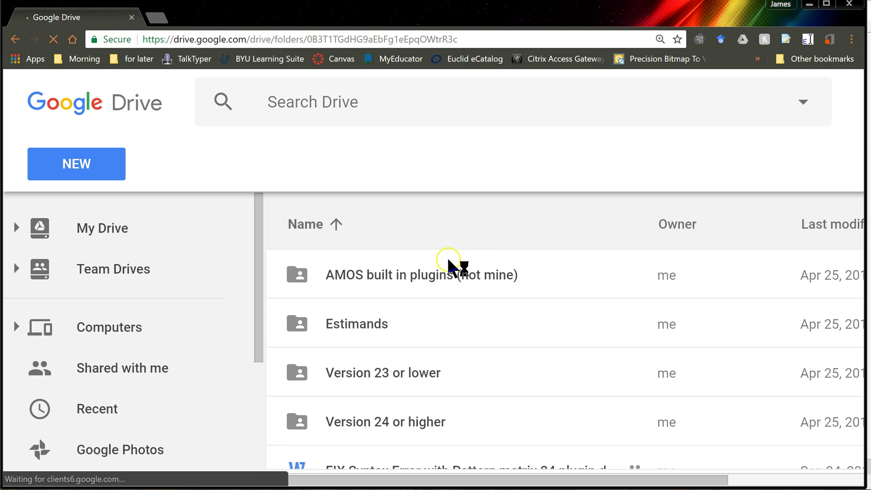
Open the Version 24 or higher folder and select ModelBias24.dll among plugins like CLF24.dll.
{"action": "scroll", "coordinate": [454, 273], "scroll_direction": "down", "scroll_amount": 2}
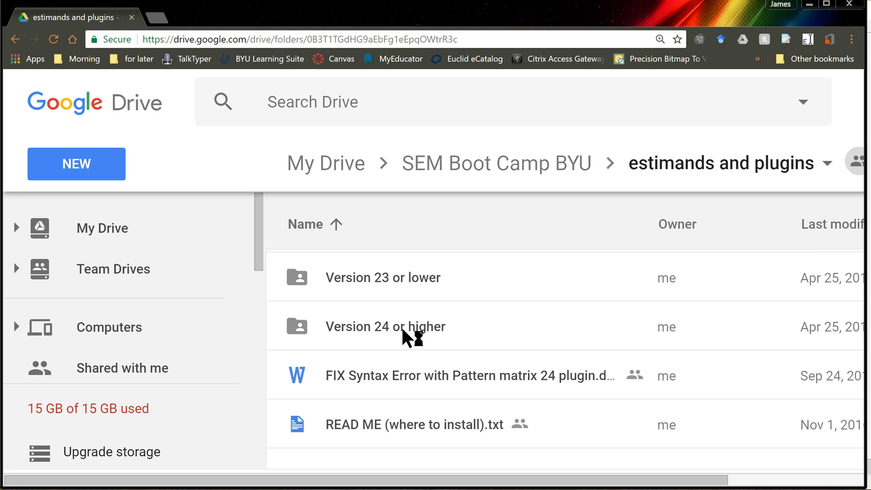
{"action": "double_click", "coordinate": [403, 331]}
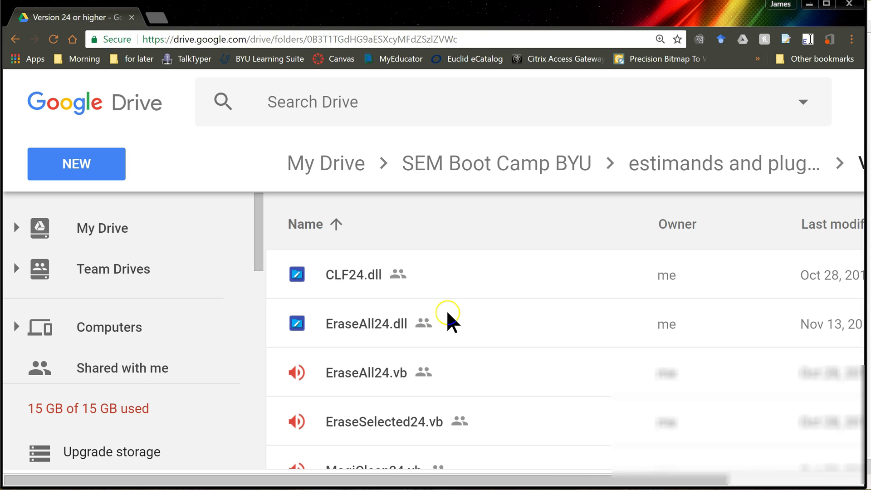
{"action": "scroll", "coordinate": [456, 337], "scroll_direction": "down", "scroll_amount": 5}
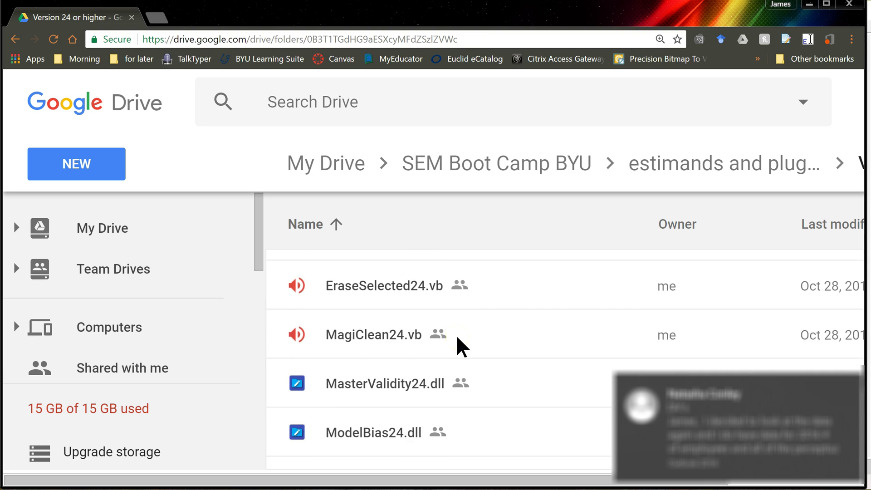
{"action": "scroll", "coordinate": [462, 347], "scroll_direction": "up", "scroll_amount": 5}
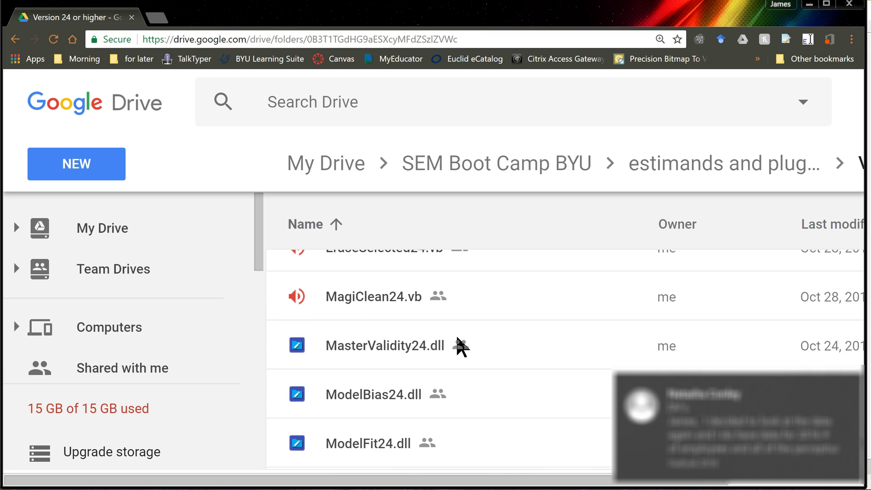
{"action": "left_click", "coordinate": [577, 254]}
{"action": "scroll", "coordinate": [577, 260], "scroll_direction": "down", "scroll_amount": 4}
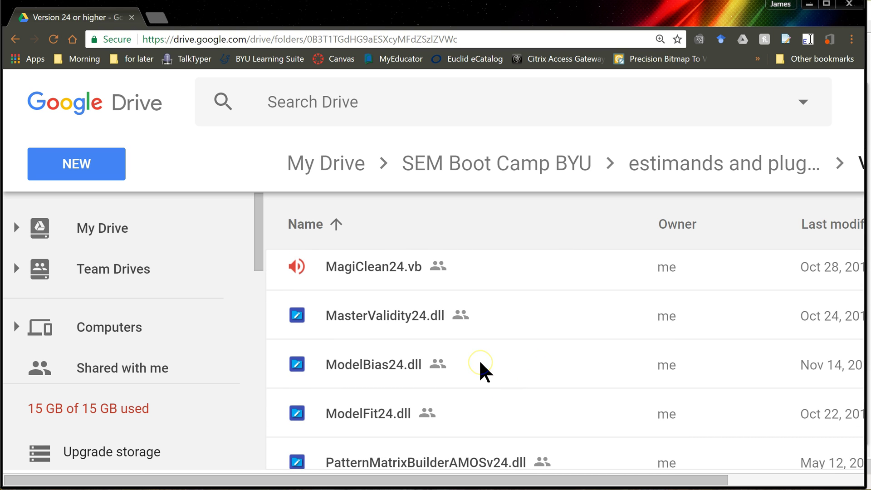
{"action": "left_click", "coordinate": [486, 363]}
Copy ModelBias24.dll from the 24-Plugins folder into AppData\Local\AmosDevelopment\Amos\25\Plugins.
{"action": "key", "text": "alt+Tab"}
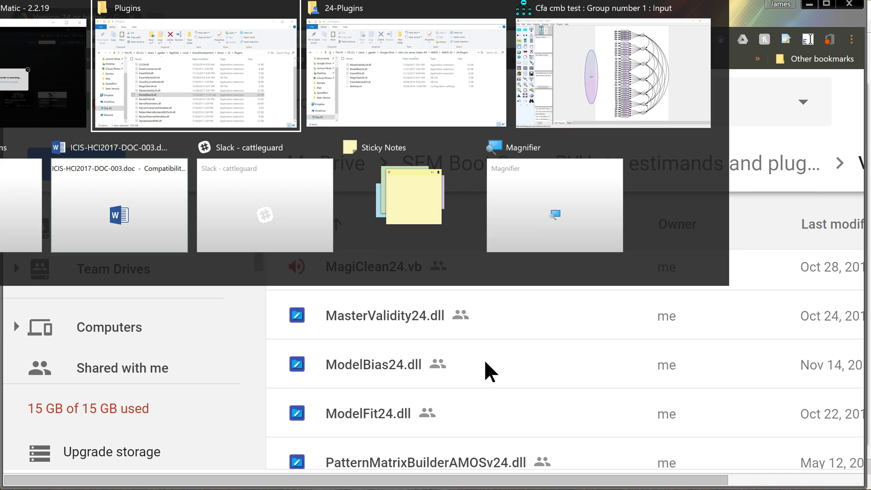
{"action": "key", "text": "alt+Tab"}
{"action": "left_click", "coordinate": [450, 177]}
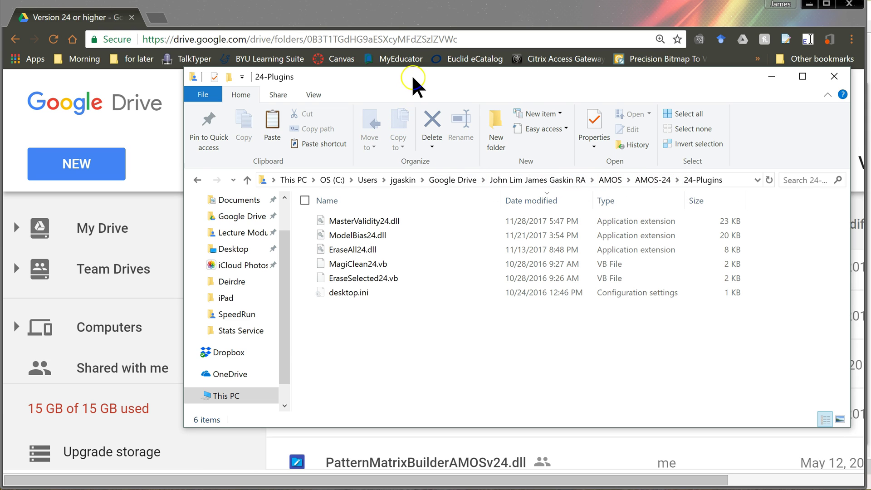
{"action": "key", "text": "alt+Tab"}
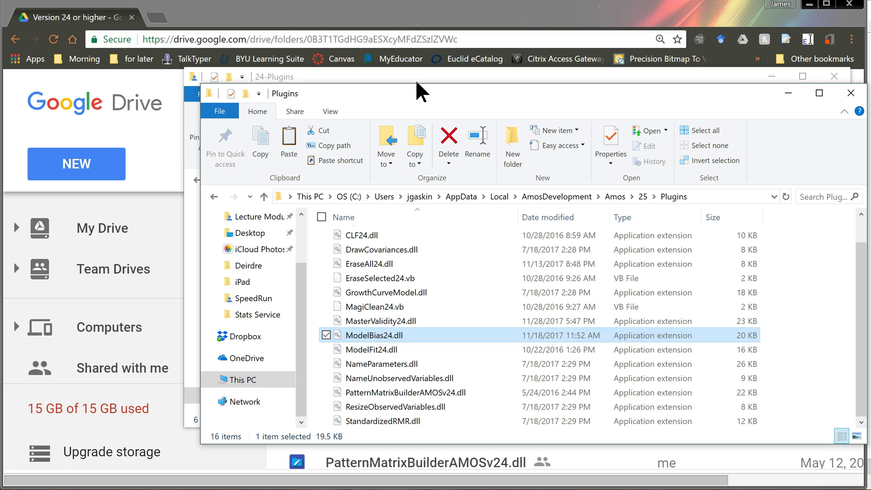
{"action": "left_click", "coordinate": [422, 197]}
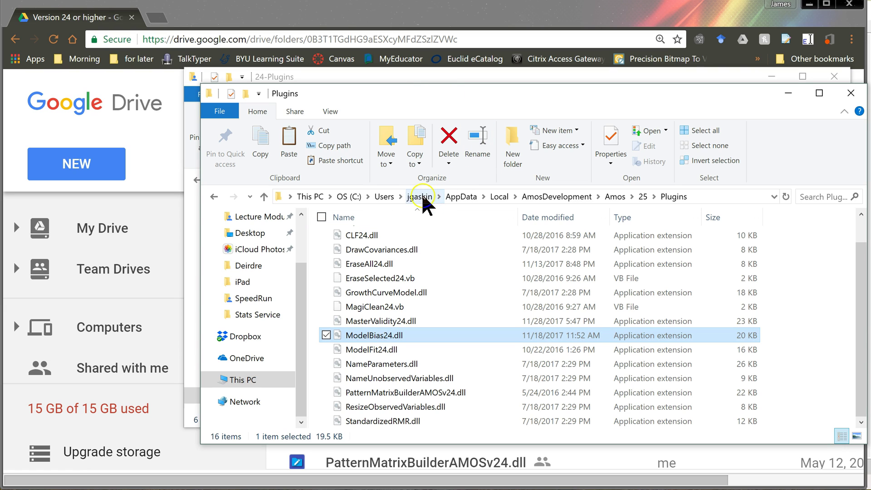
{"action": "left_click", "coordinate": [657, 195]}
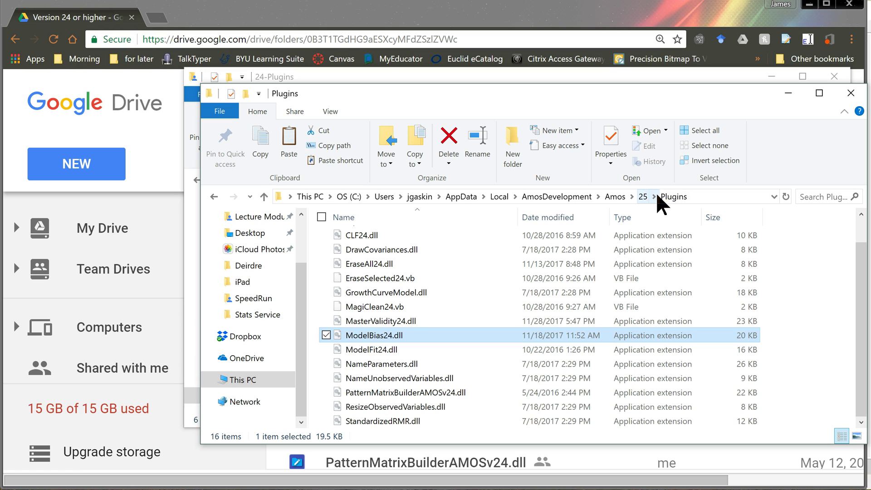
{"action": "left_click", "coordinate": [659, 202]}
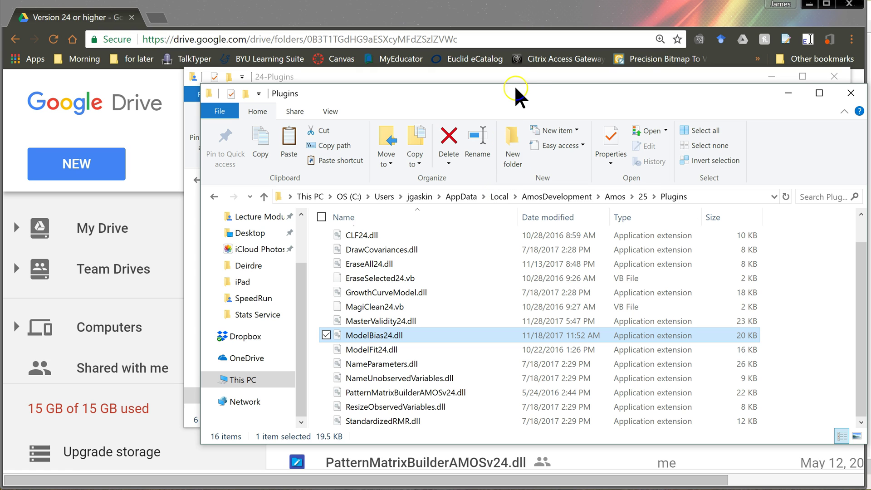
{"action": "left_click", "coordinate": [532, 96]}
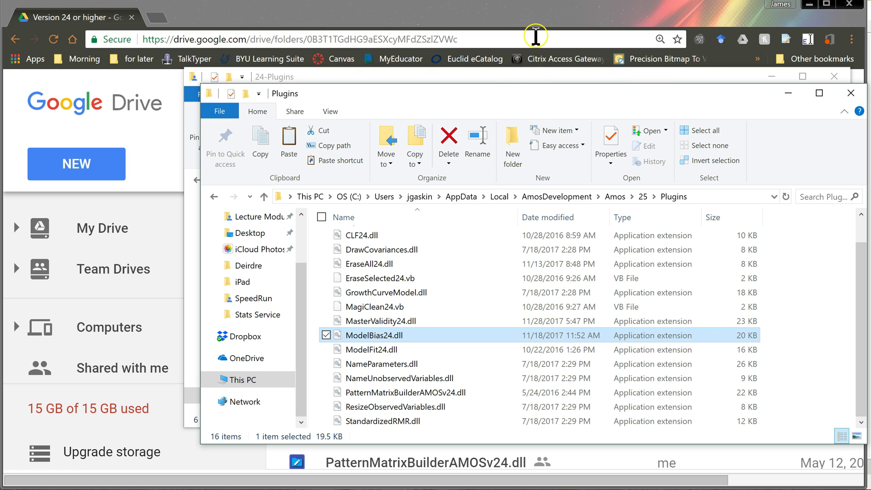
{"action": "key", "text": "alt+Tab"}
With the CLF ellipse selected in Amos, run the Specific bias test plugin.
{"action": "left_click", "coordinate": [539, 43]}
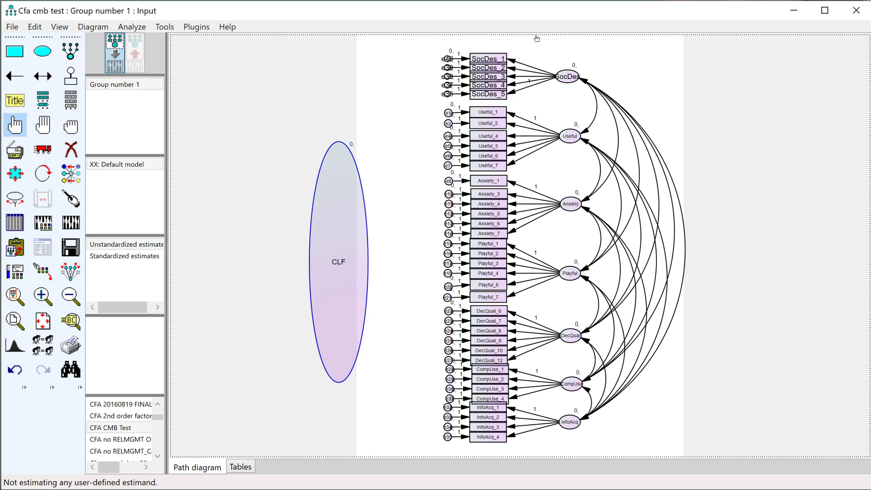
{"action": "left_click", "coordinate": [413, 208]}
{"action": "left_click", "coordinate": [371, 209]}
{"action": "left_click", "coordinate": [364, 159]}
{"action": "left_click", "coordinate": [195, 27]}
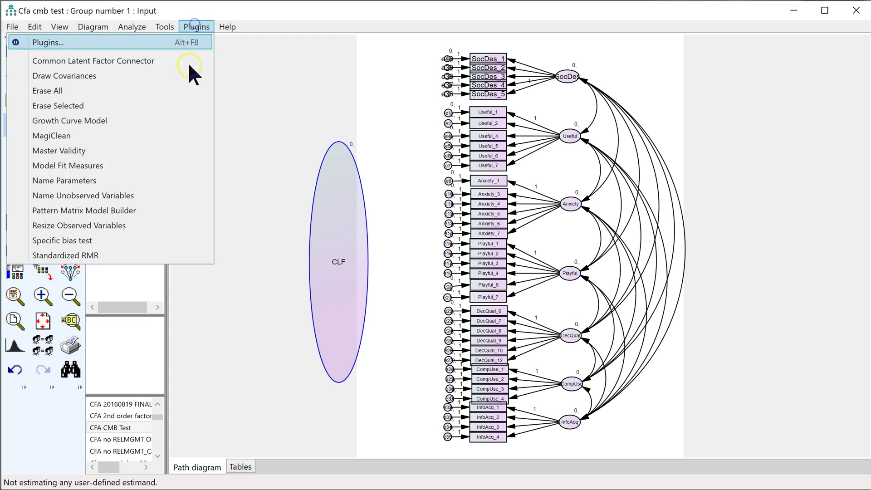
{"action": "left_click", "coordinate": [122, 247]}
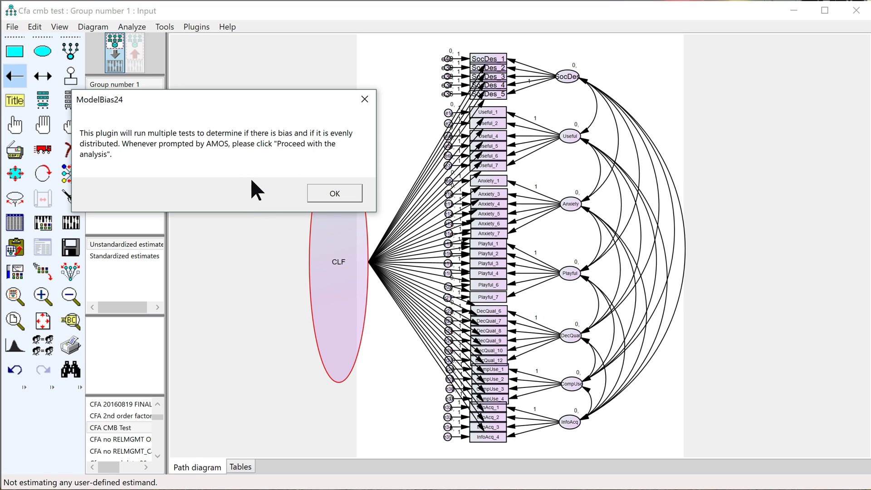
Acknowledge the ModelBias24 notice and proceed past all three Amos warnings so the analyses finish.
{"action": "left_click", "coordinate": [323, 194]}
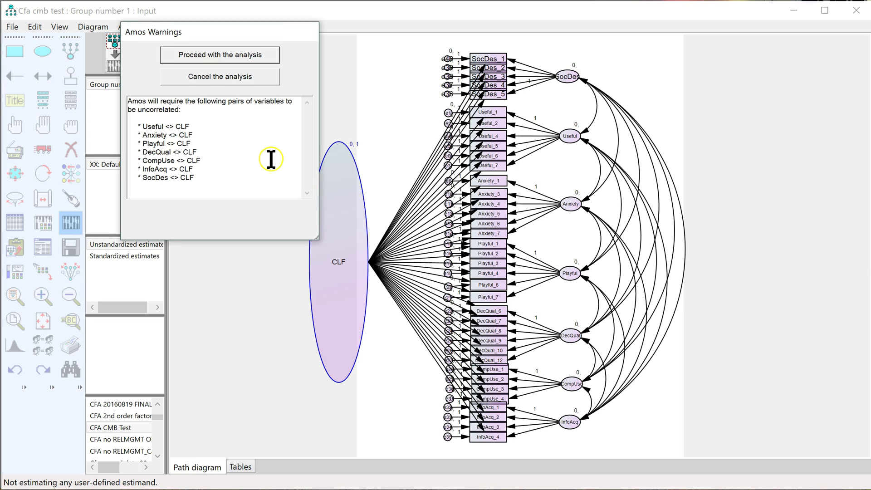
{"action": "left_click", "coordinate": [262, 55]}
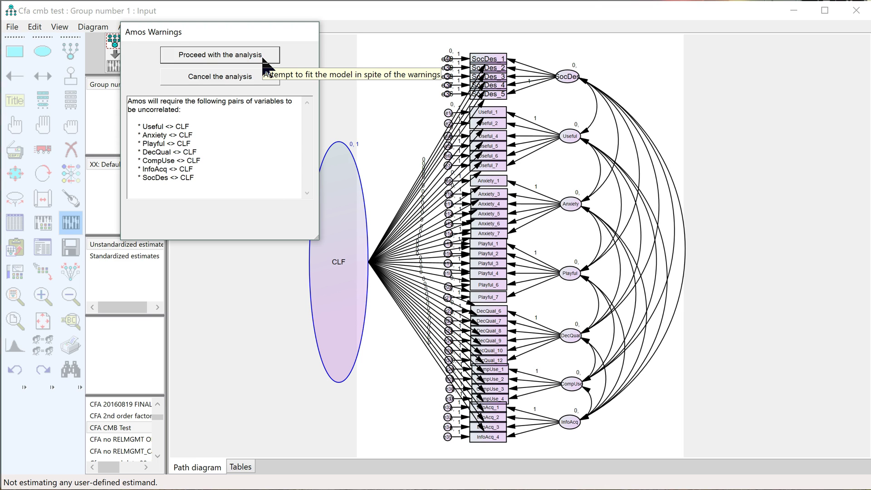
{"action": "left_click", "coordinate": [262, 59]}
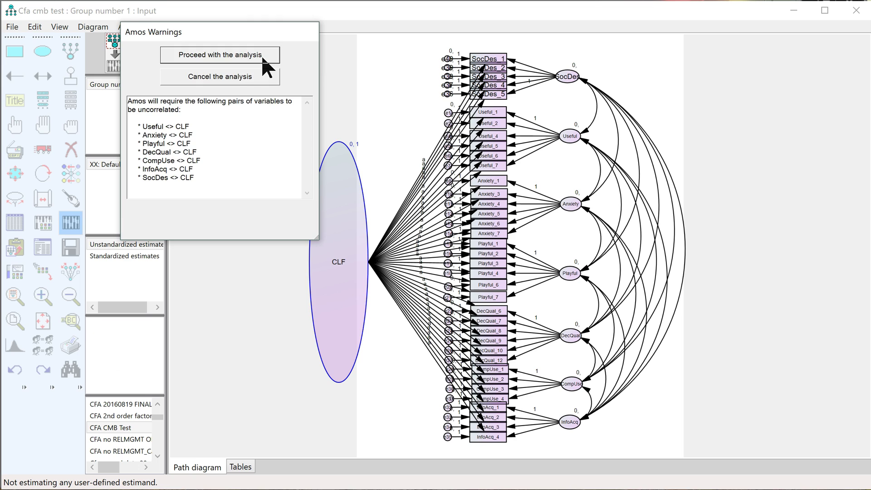
{"action": "left_click", "coordinate": [262, 58]}
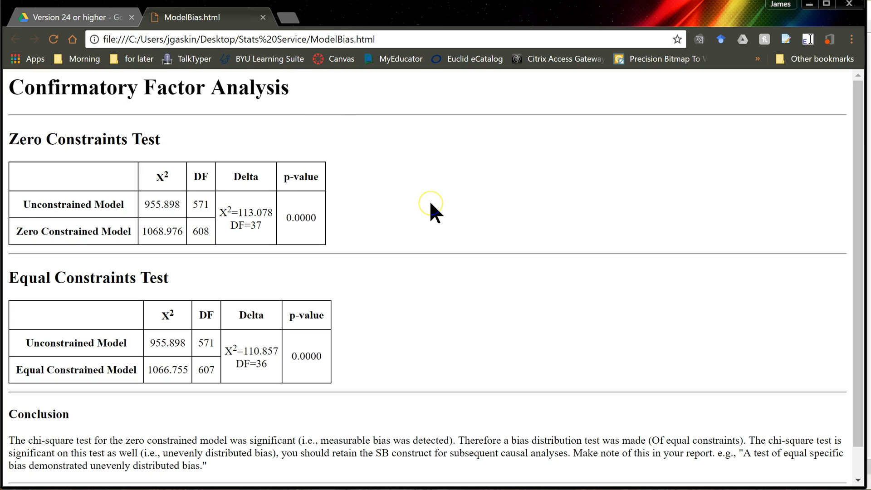
Highlight the zero constraints test chi-square, DF=37 and p-value, plus the equal constraints p-value.
{"action": "scroll", "coordinate": [432, 200], "scroll_direction": "down", "scroll_amount": 1}
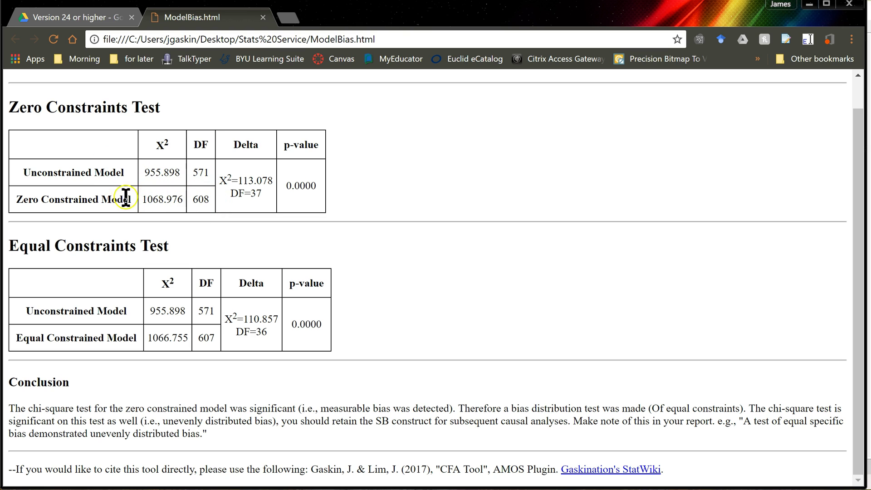
{"action": "left_click_drag", "start_coordinate": [136, 198], "coordinate": [226, 200]}
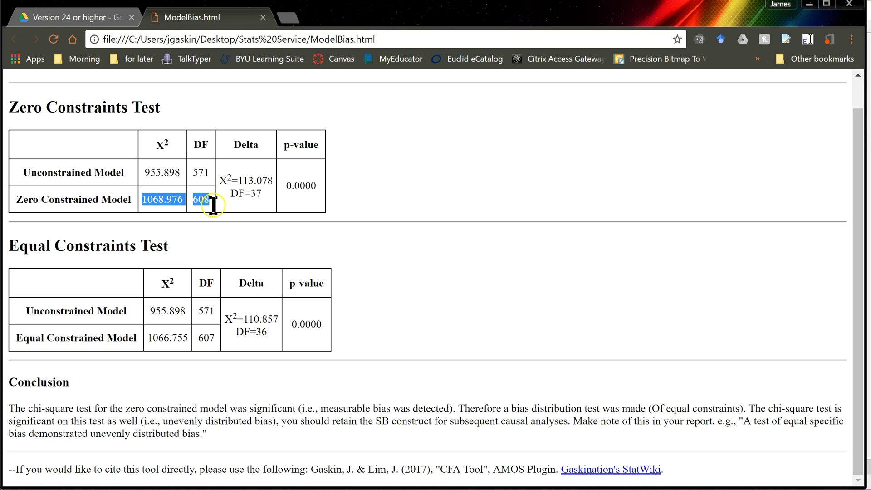
{"action": "left_click_drag", "start_coordinate": [271, 196], "coordinate": [227, 187]}
{"action": "left_click_drag", "start_coordinate": [289, 187], "coordinate": [316, 184]}
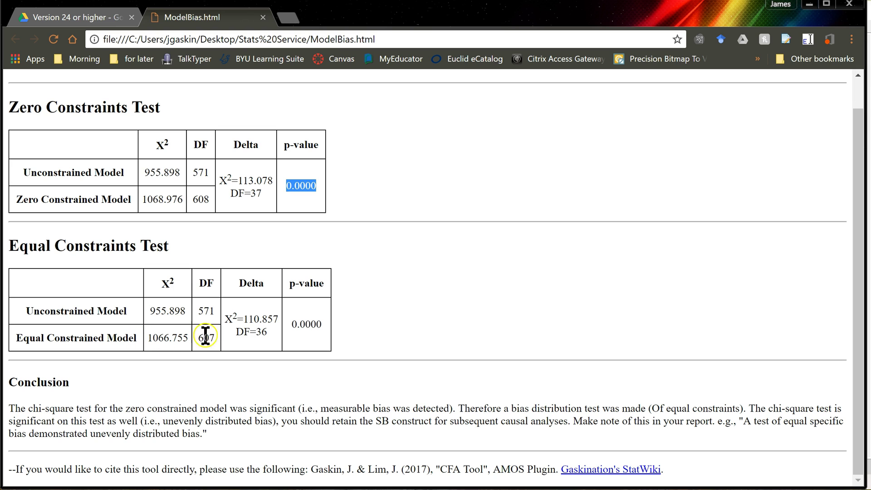
{"action": "double_click", "coordinate": [323, 335]}
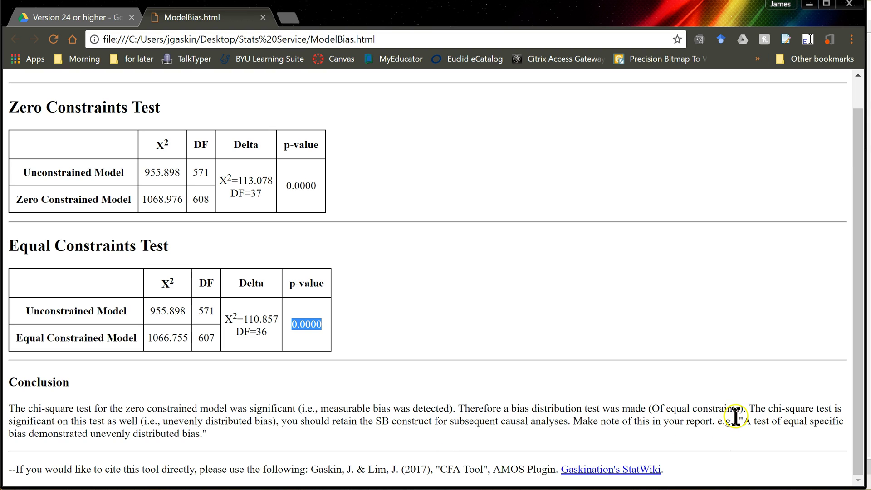
Highlight the conclusion's reporting sentence and the tool citation, then return to the Amos model.
{"action": "left_click_drag", "start_coordinate": [739, 421], "coordinate": [736, 430]}
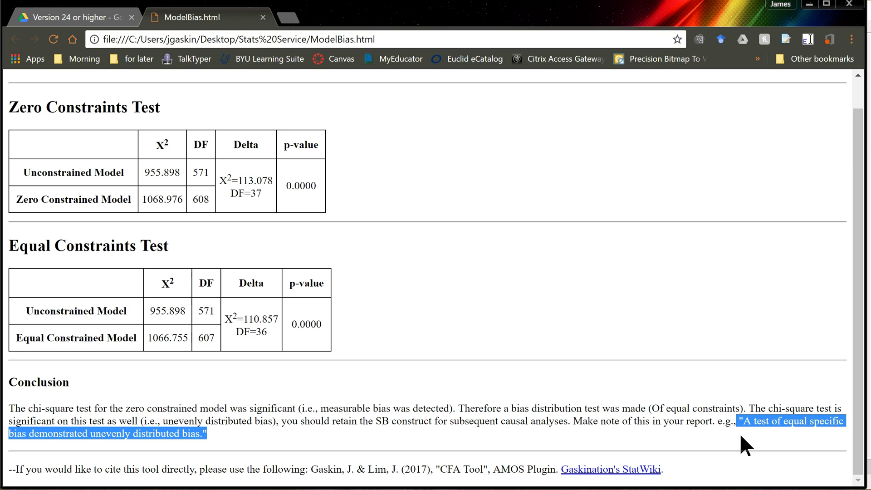
{"action": "left_click", "coordinate": [353, 430]}
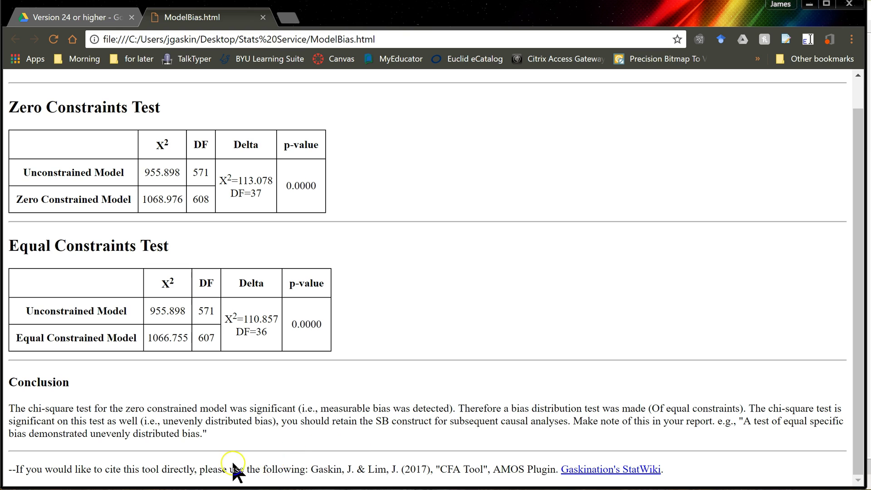
{"action": "left_click_drag", "start_coordinate": [230, 469], "coordinate": [663, 472]}
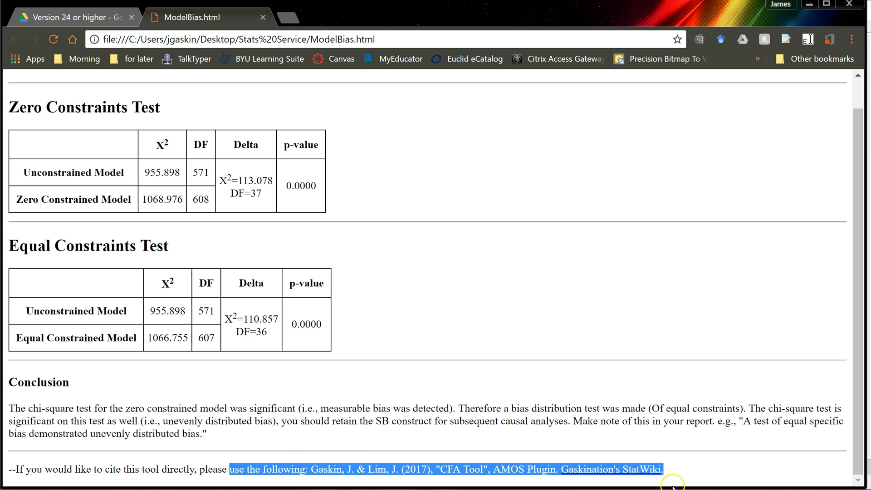
{"action": "left_click", "coordinate": [520, 334]}
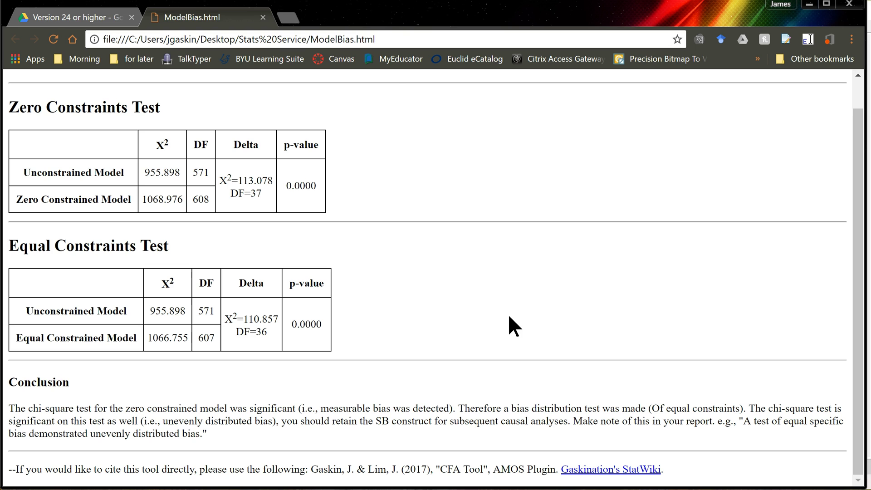
{"action": "key", "text": "alt+Tab"}
{"action": "left_click", "coordinate": [509, 317]}
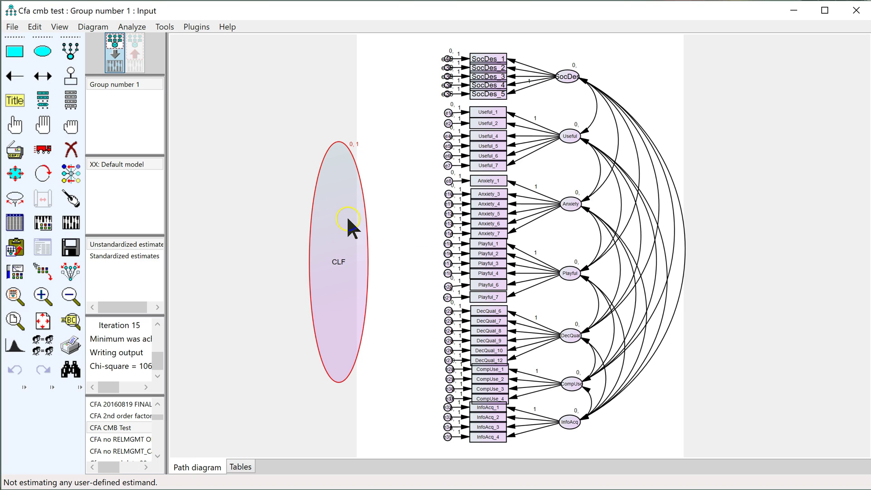
Save the model and reload CFA CMB Test from the file list.
{"action": "left_click", "coordinate": [71, 149]}
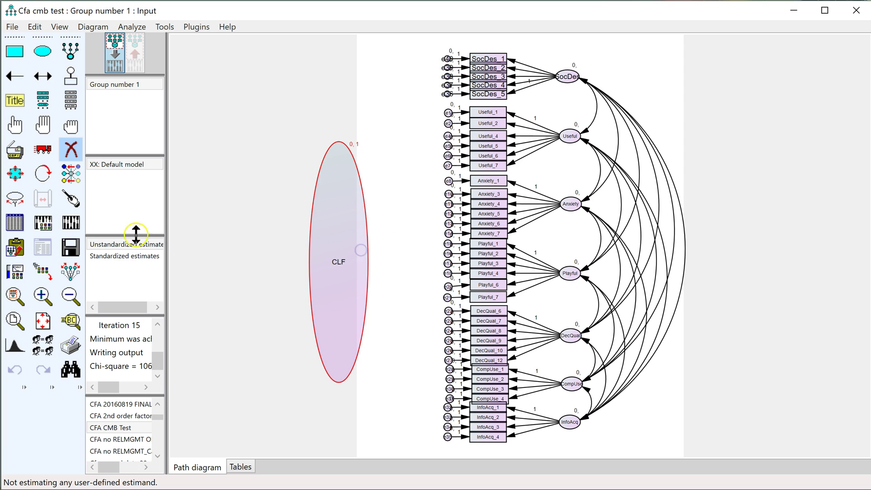
{"action": "left_click", "coordinate": [70, 246]}
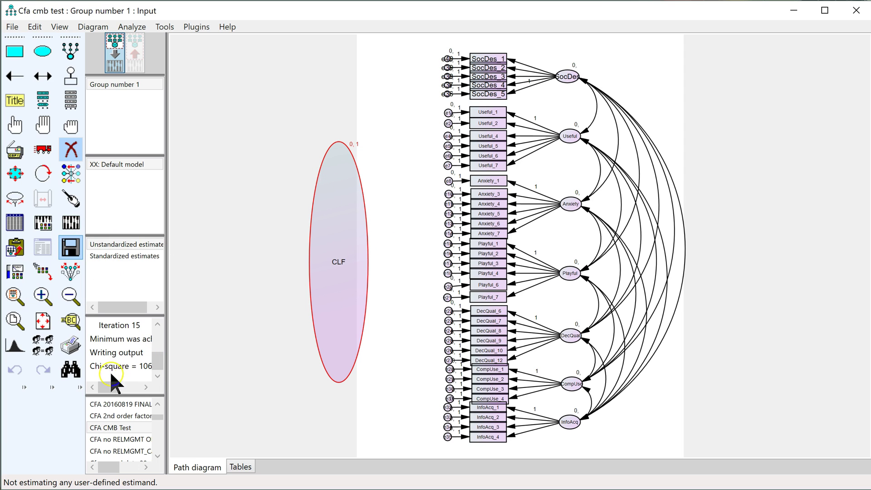
{"action": "left_click", "coordinate": [114, 428]}
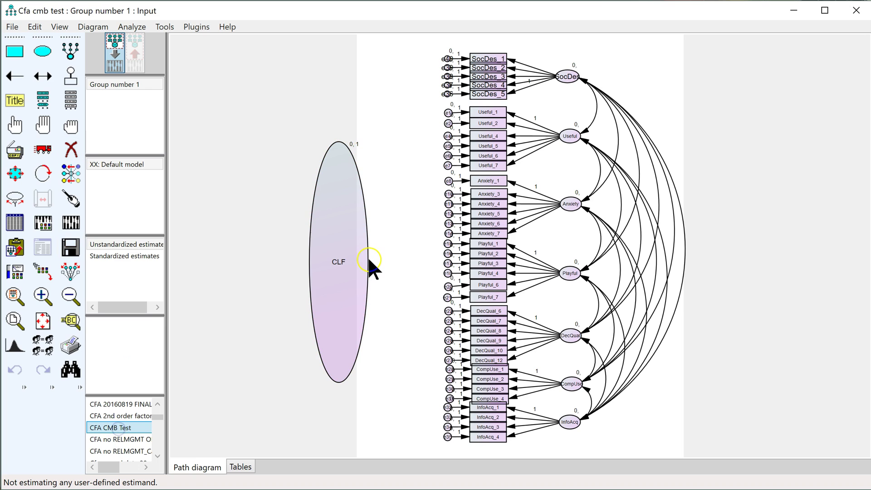
Erase the CLF latent factor from the path diagram.
{"action": "left_click", "coordinate": [71, 148]}
{"action": "left_click", "coordinate": [337, 216]}
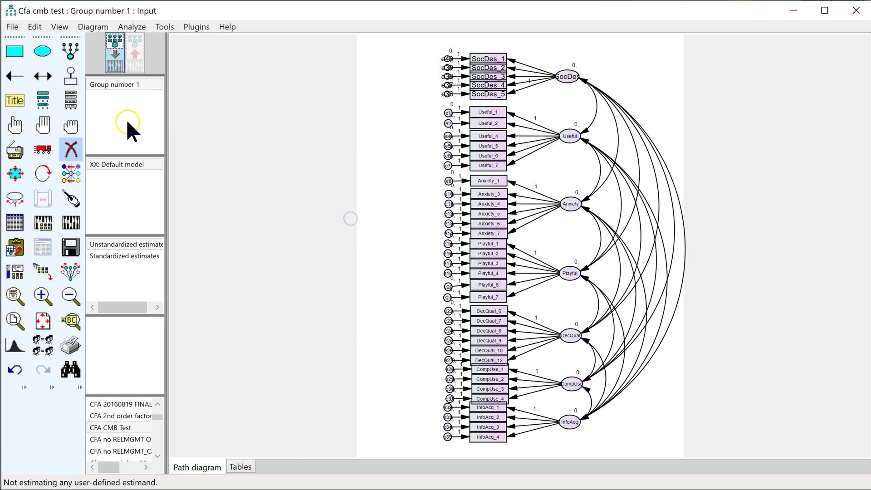
{"action": "left_click", "coordinate": [78, 157]}
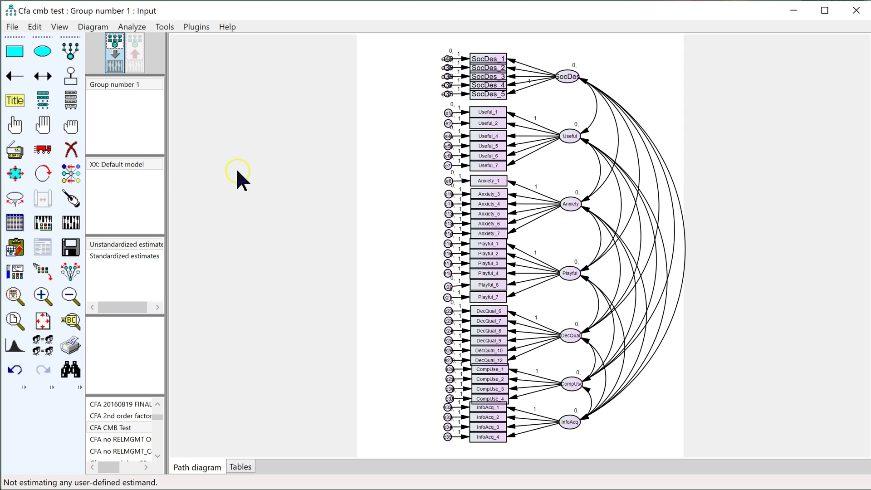
Erase SocDes's covariances with InfoAcq, CompUse, Playful, Anxiety and Useful.
{"action": "left_click", "coordinate": [73, 149]}
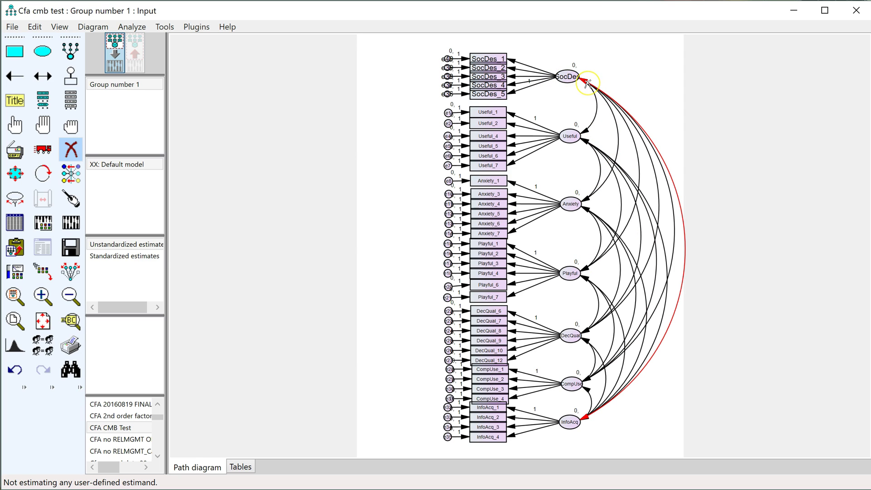
{"action": "left_click", "coordinate": [588, 83]}
{"action": "left_click", "coordinate": [586, 83]}
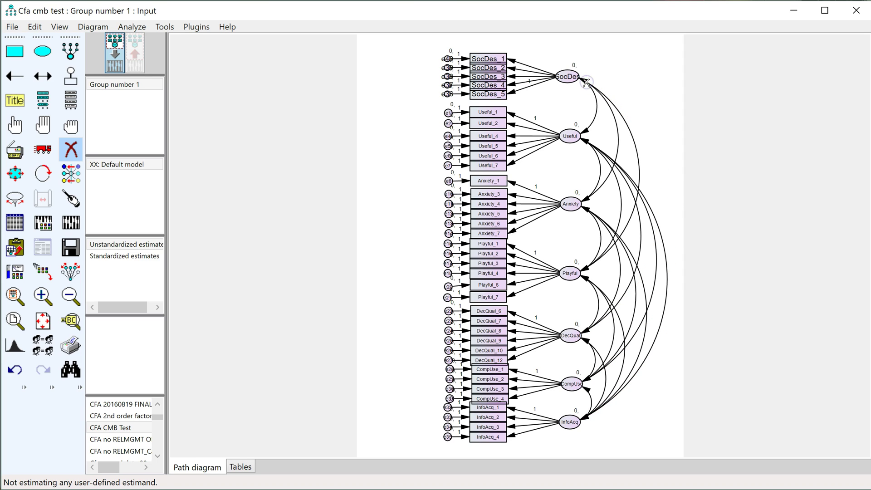
{"action": "left_click", "coordinate": [587, 82]}
{"action": "left_click", "coordinate": [586, 82]}
{"action": "left_click", "coordinate": [585, 83]}
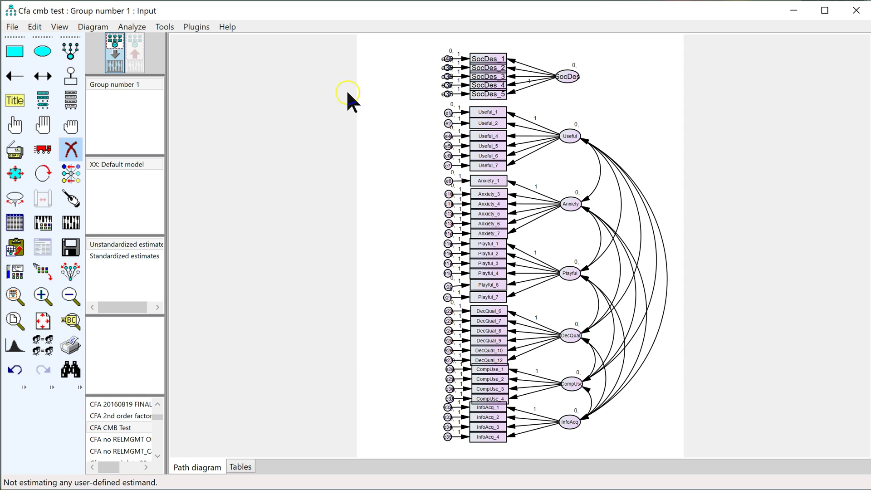
Move the SocDes factor with its five indicators to the left-middle of the canvas.
{"action": "left_click", "coordinate": [45, 152]}
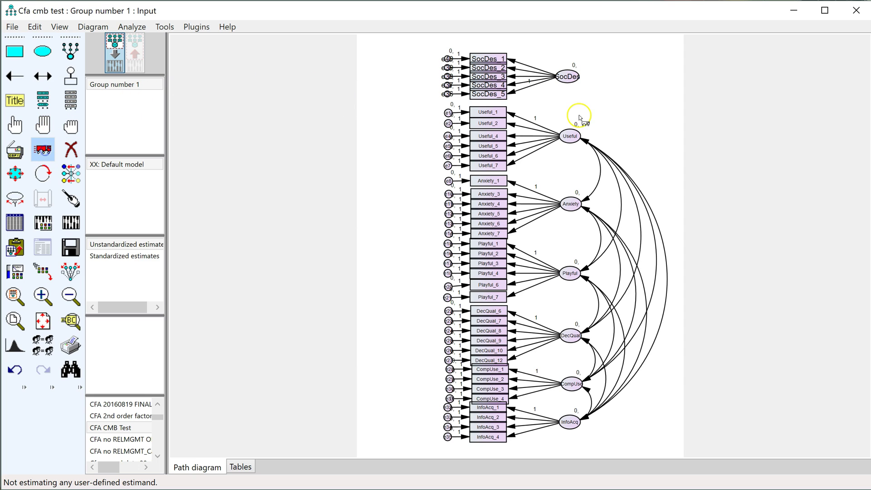
{"action": "left_click", "coordinate": [69, 279]}
{"action": "left_click", "coordinate": [553, 79]}
{"action": "left_click_drag", "start_coordinate": [555, 80], "coordinate": [361, 278]}
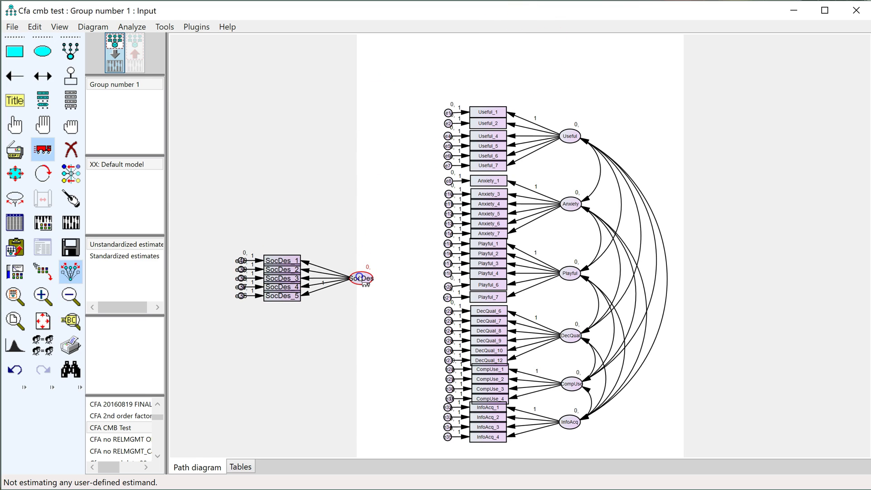
{"action": "left_click", "coordinate": [21, 132]}
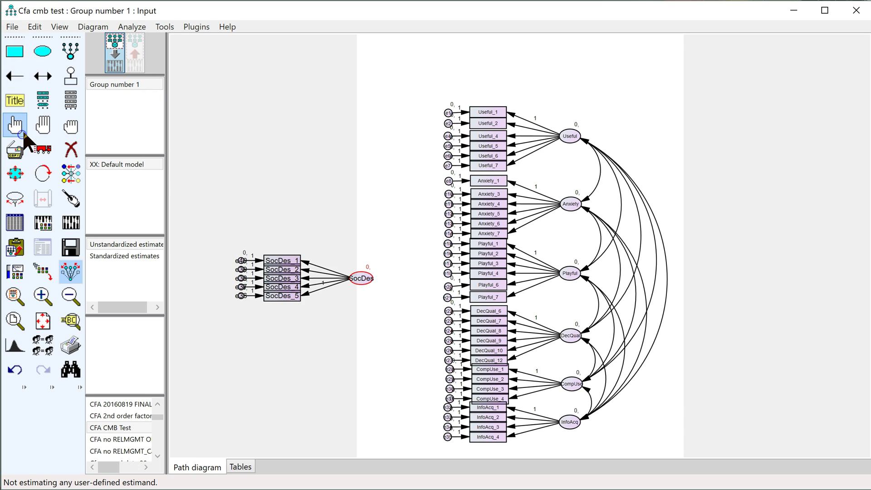
Run the Specific bias test plugin with SocDes as the marker, proceeding through all three Amos estimation warnings.
{"action": "left_click", "coordinate": [369, 282]}
{"action": "left_click", "coordinate": [203, 27]}
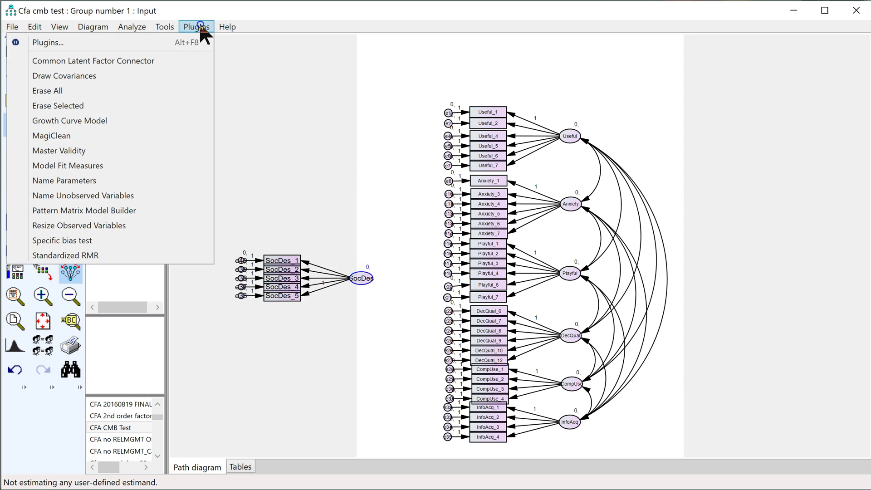
{"action": "left_click", "coordinate": [105, 240]}
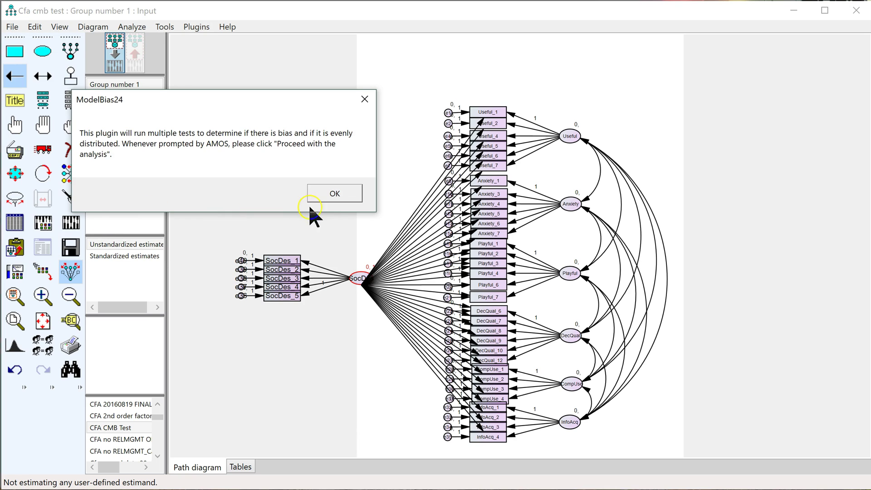
{"action": "left_click", "coordinate": [329, 200]}
{"action": "left_click", "coordinate": [243, 57]}
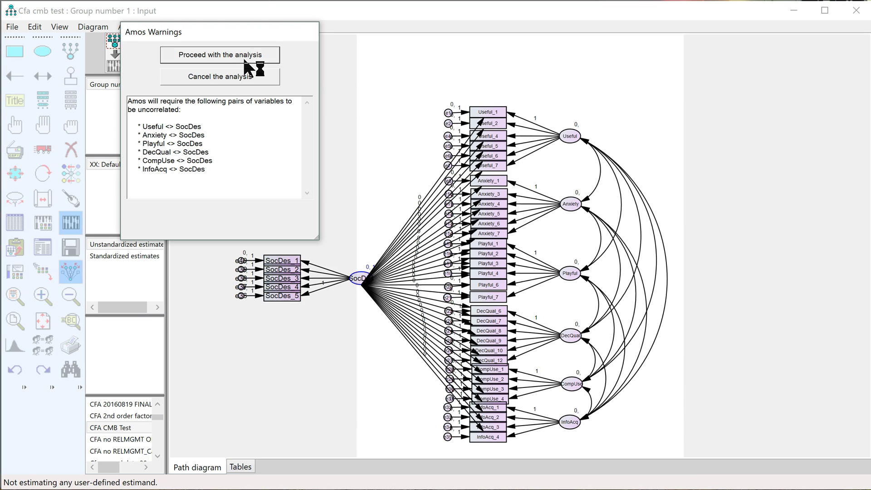
{"action": "left_click", "coordinate": [245, 55]}
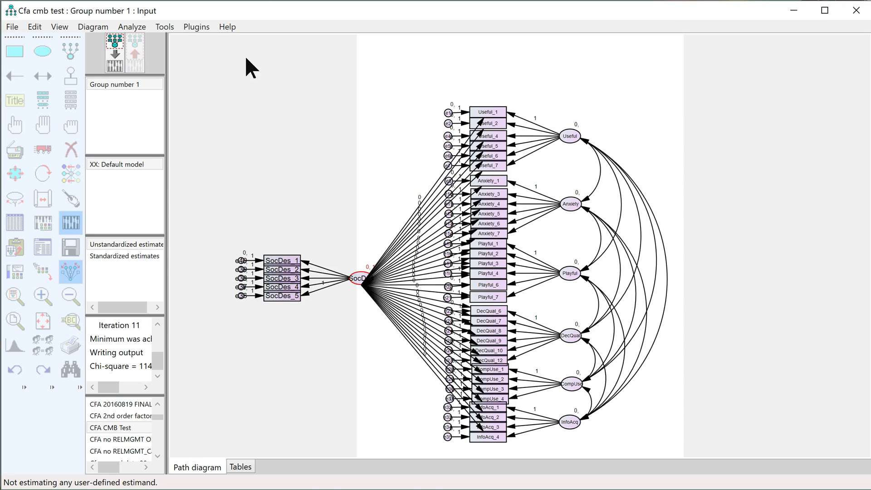
{"action": "left_click", "coordinate": [244, 55]}
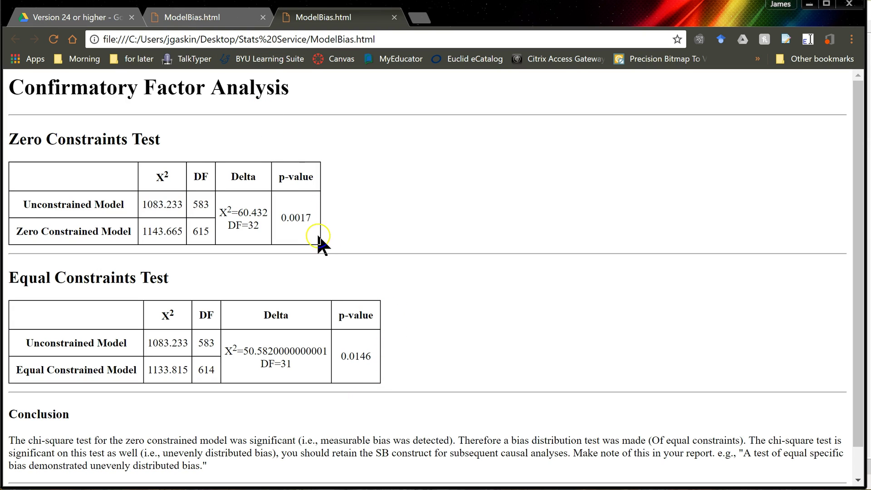
Highlight the Zero Constrained Model results (p-value 0.0017) in the ModelBias report, then clear the selection.
{"action": "left_click_drag", "start_coordinate": [286, 219], "coordinate": [359, 213]}
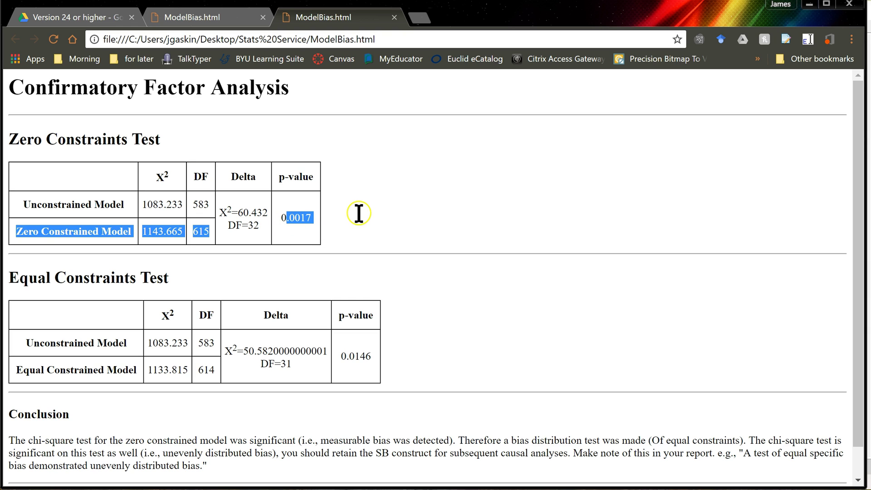
{"action": "left_click", "coordinate": [335, 223]}
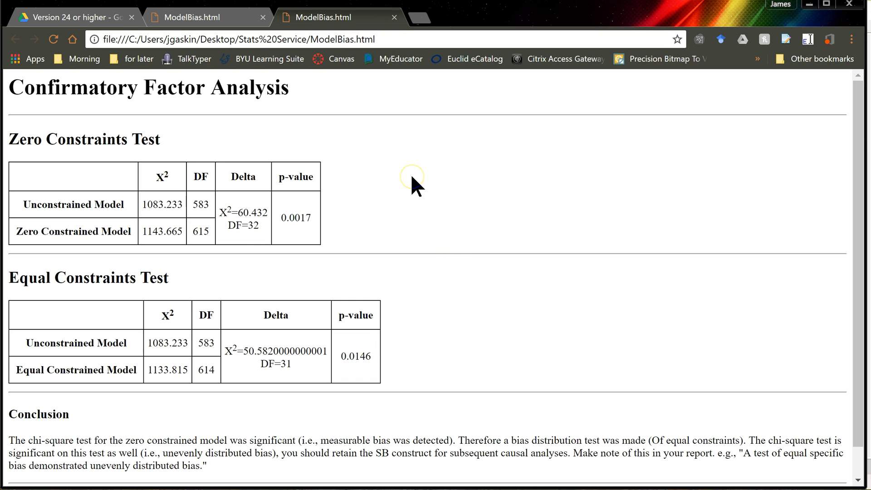
Open StatWiki's Confirmatory Factor Analysis page in a new browser tab.
{"action": "left_click", "coordinate": [420, 23]}
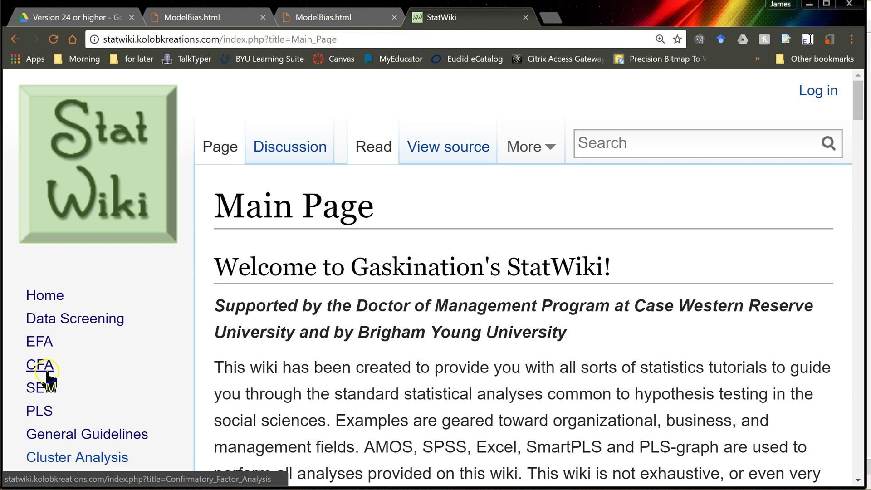
{"action": "left_click", "coordinate": [47, 371]}
{"action": "scroll", "coordinate": [393, 327], "scroll_direction": "down", "scroll_amount": 3}
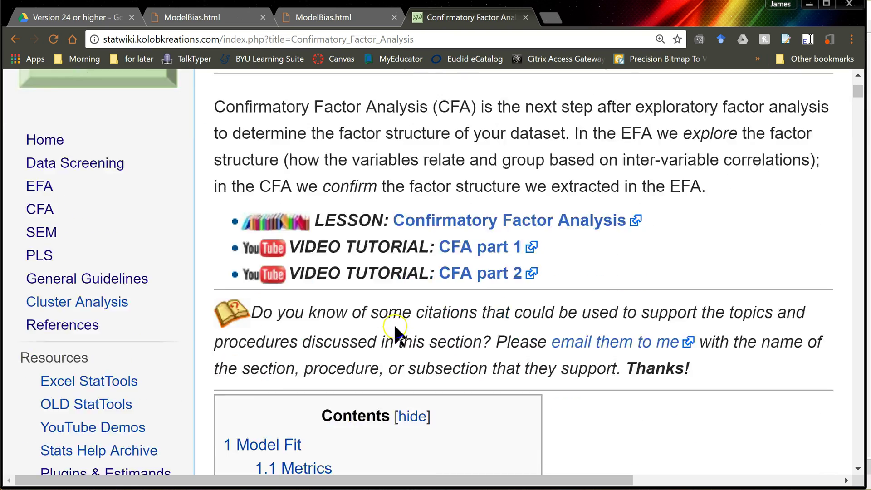
{"action": "scroll", "coordinate": [395, 329], "scroll_direction": "down", "scroll_amount": 8}
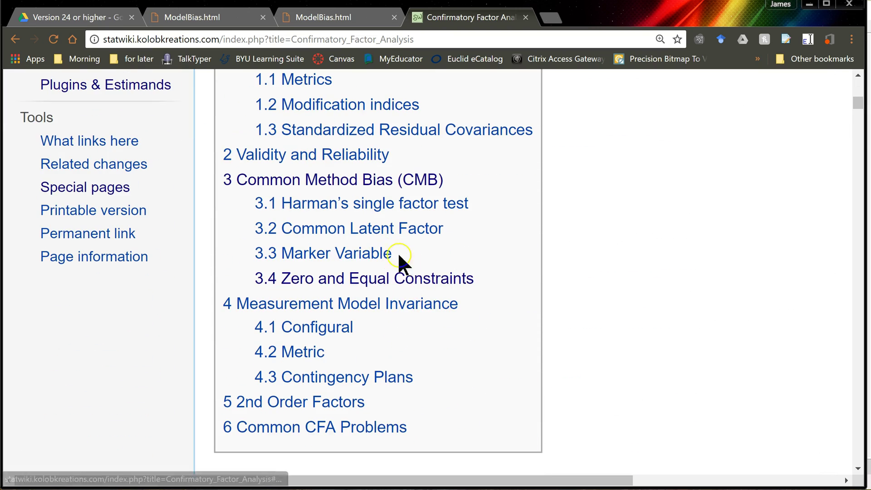
Jump to section 3.4 Zero and Equal Constraints and read through the specific bias procedure.
{"action": "left_click", "coordinate": [436, 285]}
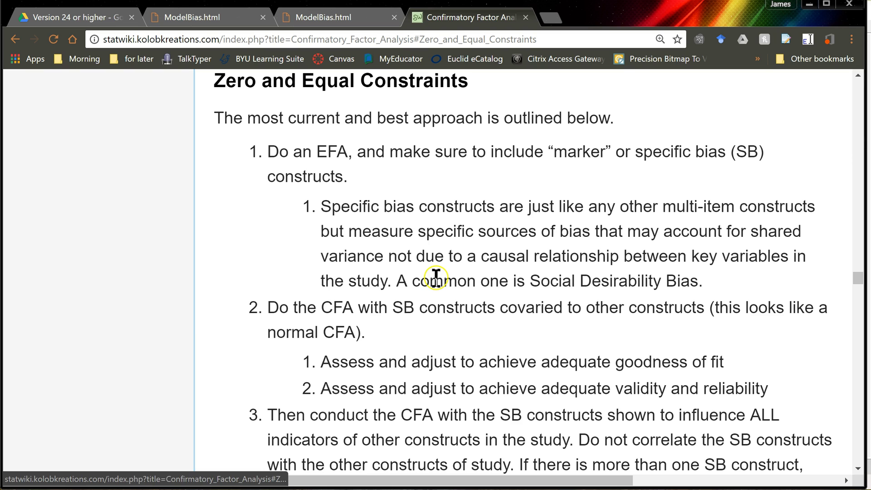
{"action": "left_click", "coordinate": [496, 191]}
{"action": "scroll", "coordinate": [566, 258], "scroll_direction": "down", "scroll_amount": 6}
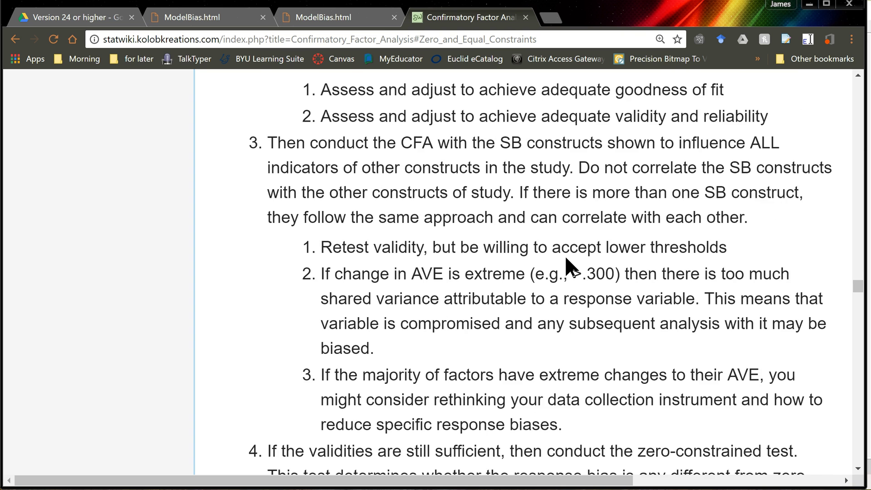
{"action": "scroll", "coordinate": [566, 258], "scroll_direction": "down", "scroll_amount": 14}
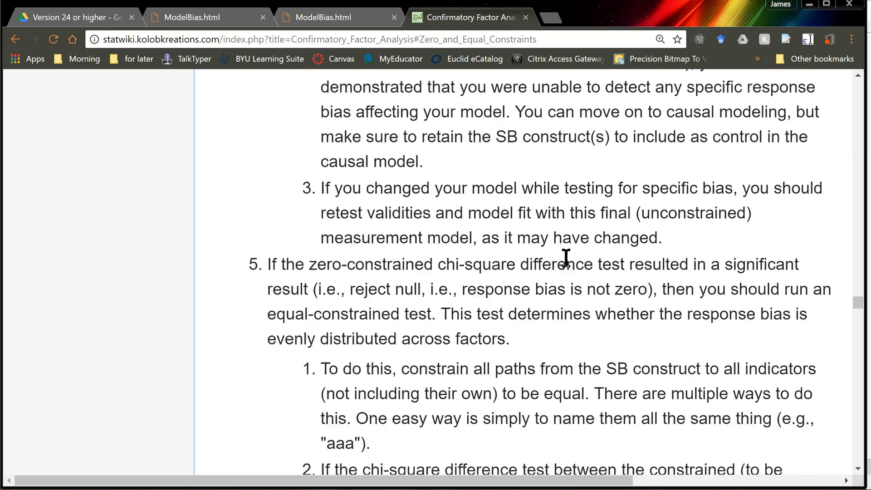
{"action": "scroll", "coordinate": [566, 258], "scroll_direction": "down", "scroll_amount": 9}
{"action": "scroll", "coordinate": [568, 260], "scroll_direction": "up", "scroll_amount": 9}
{"action": "scroll", "coordinate": [566, 257], "scroll_direction": "up", "scroll_amount": 18}
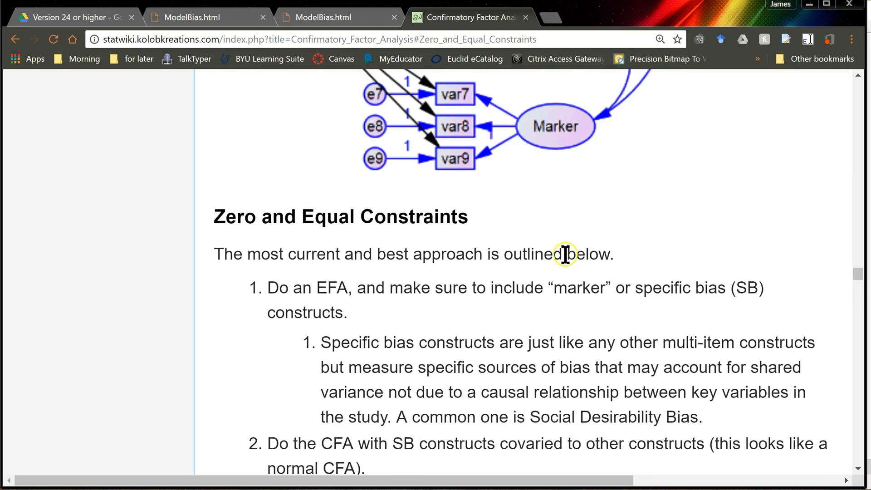
{"action": "scroll", "coordinate": [558, 276], "scroll_direction": "down", "scroll_amount": 3}
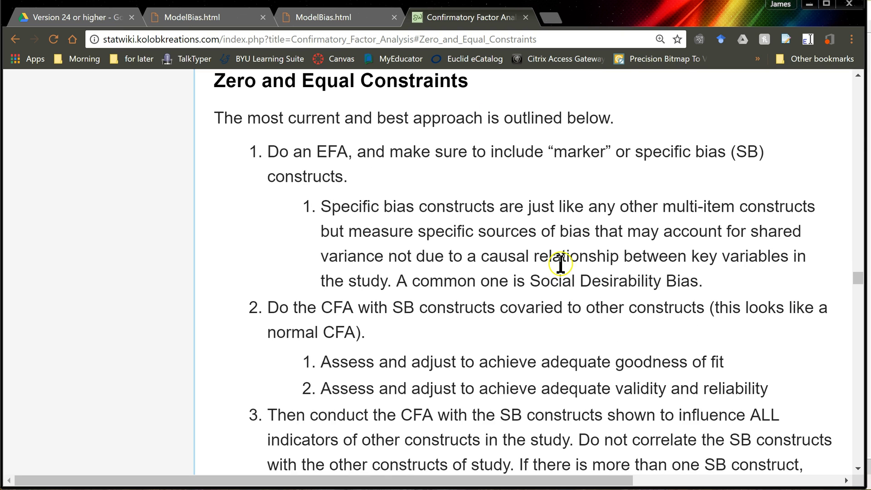